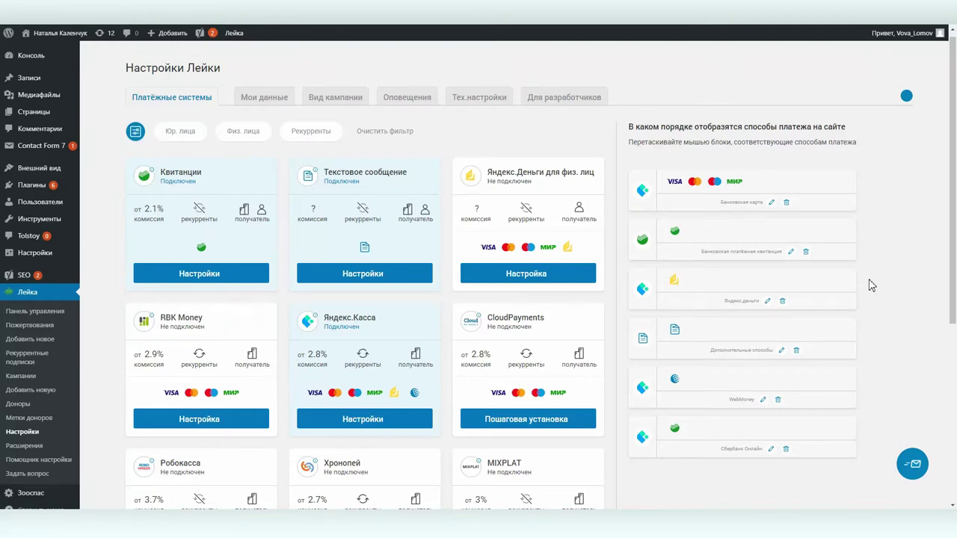
# - Review the available payment operators and filter them by Юр. лица and Рекурренты
pyautogui.scroll(-5, 869, 286)
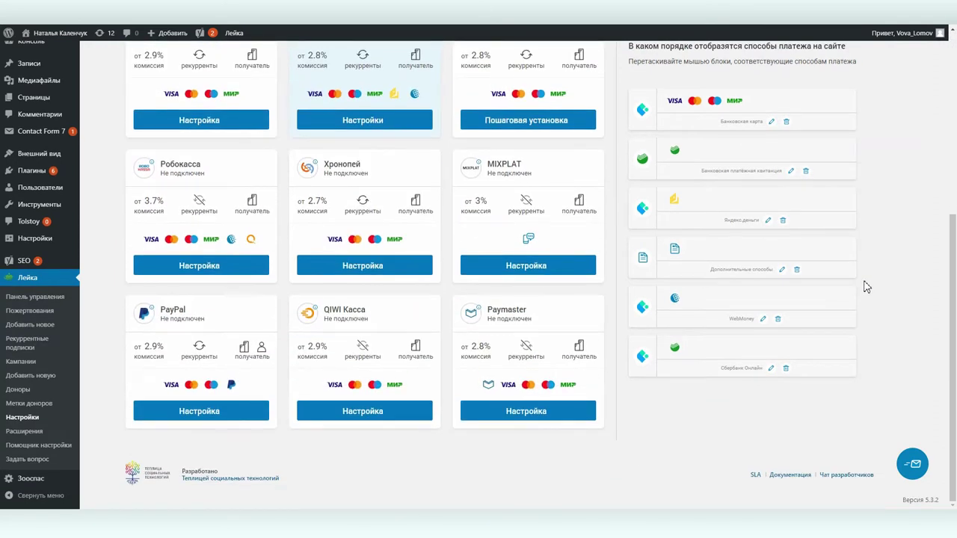
pyautogui.scroll(2, 866, 287)
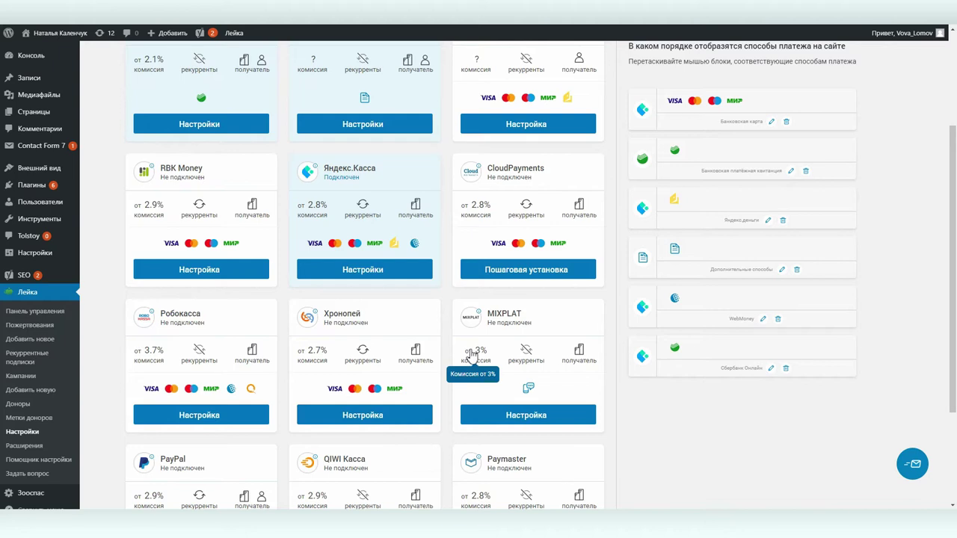
pyautogui.scroll(2, 634, 404)
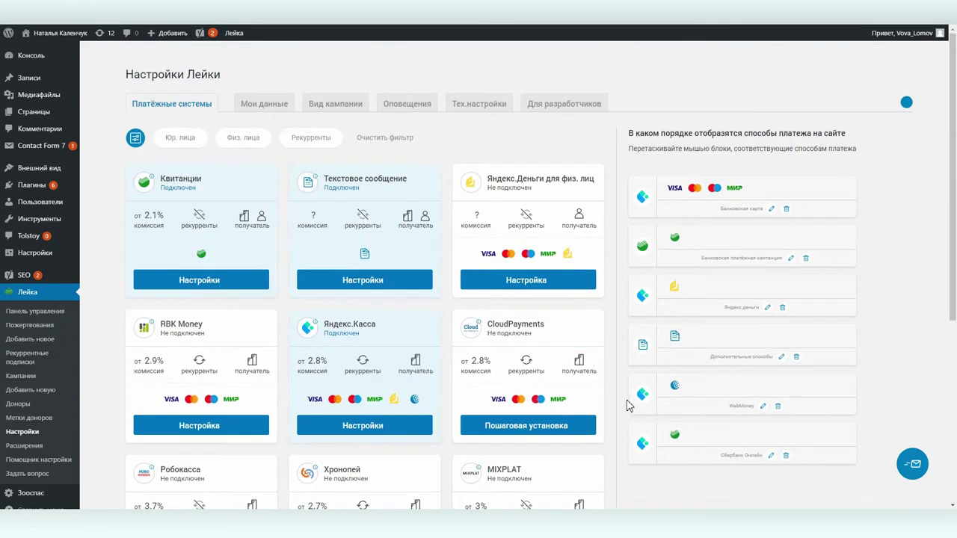
pyautogui.click(176, 139)
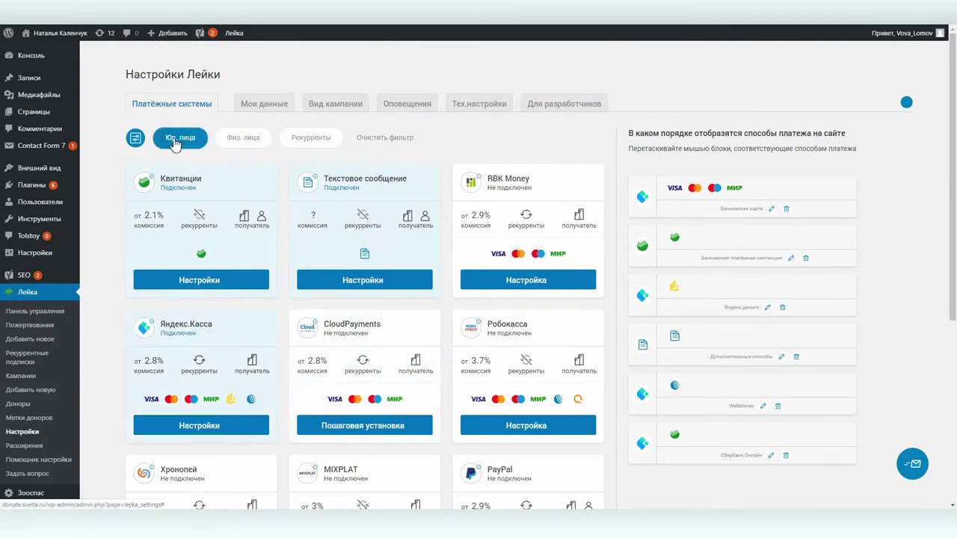
pyautogui.click(306, 144)
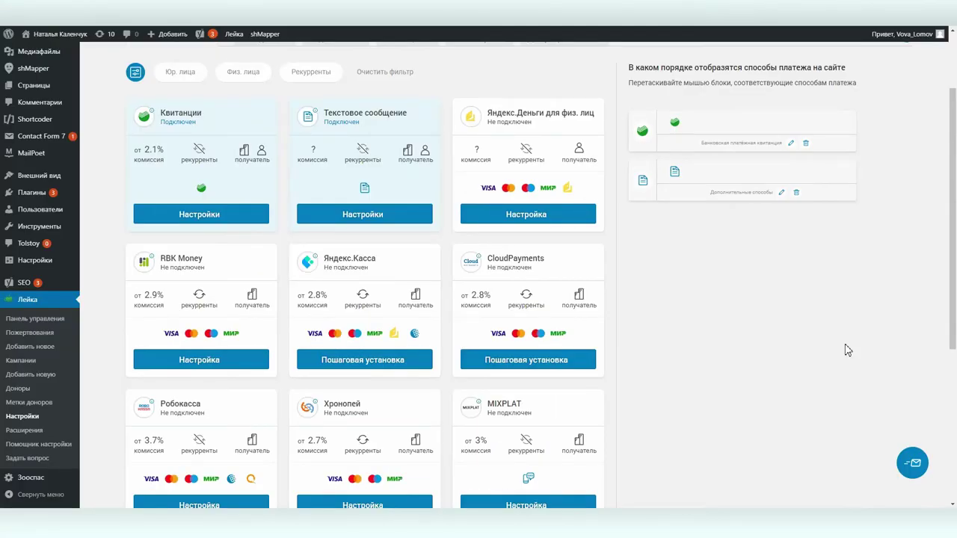
# - Start the step-by-step setup of Яндекс.Касса and proceed from its introduction to Начало подключения
pyautogui.click(398, 364)
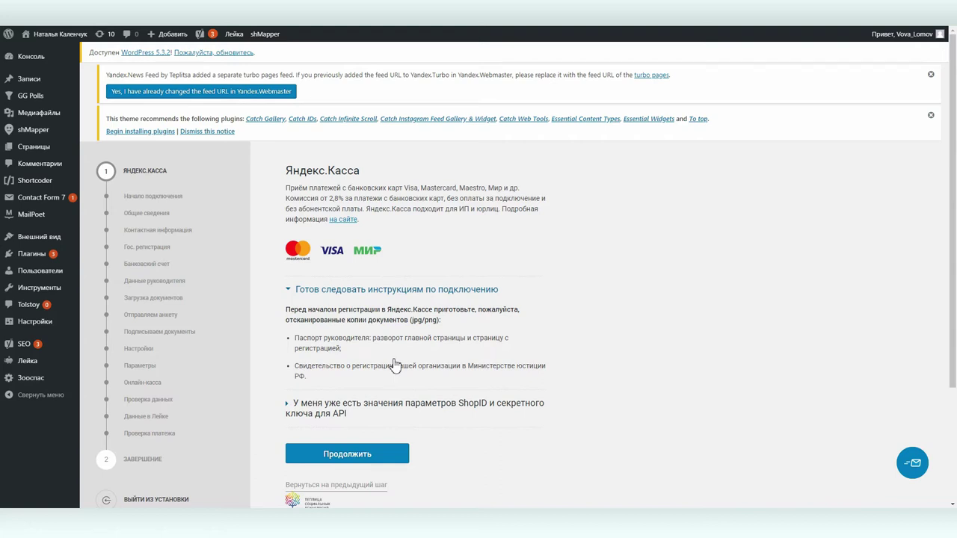
pyautogui.scroll(-2, 434, 363)
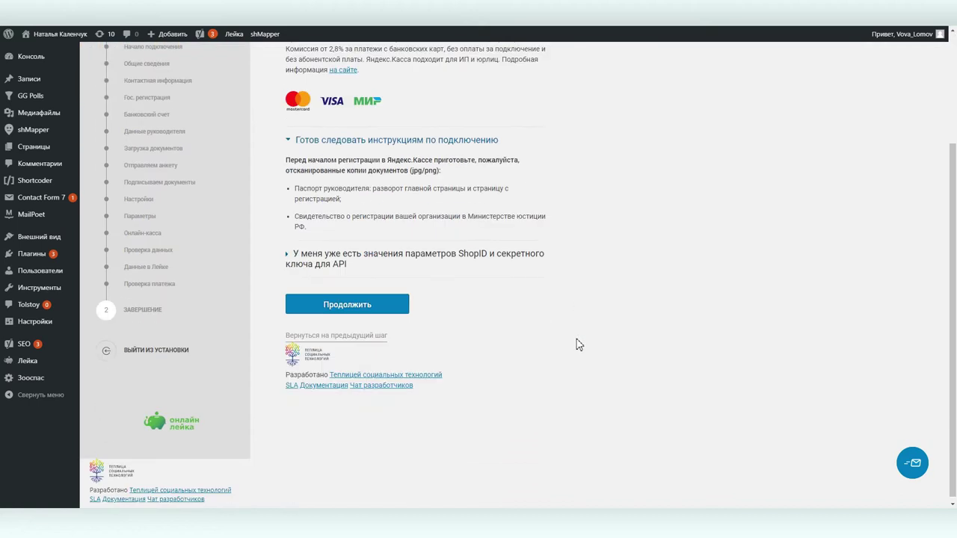
pyautogui.click(357, 310)
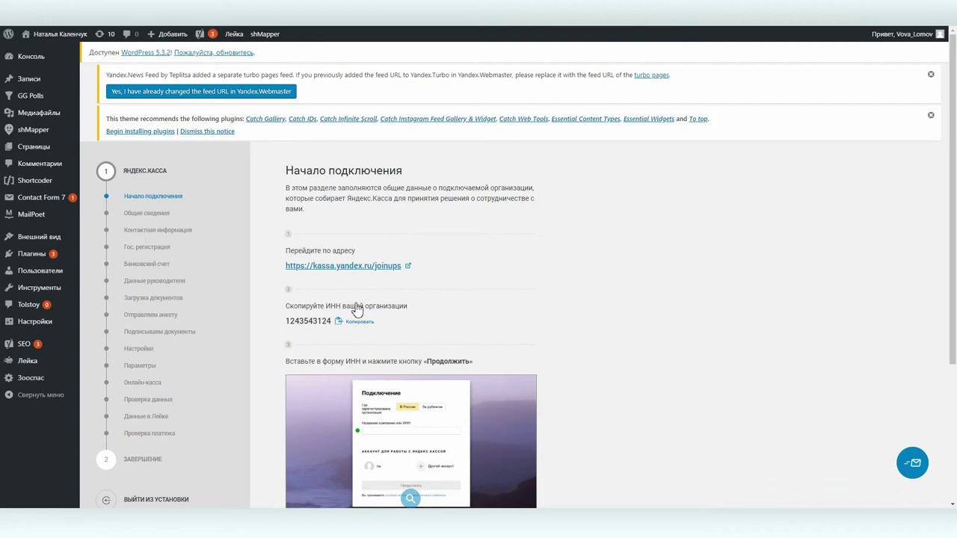
# - Open the Яндекс.Касса registration page linked in the wizard and submit its contact details form
pyautogui.scroll(-3, 636, 301)
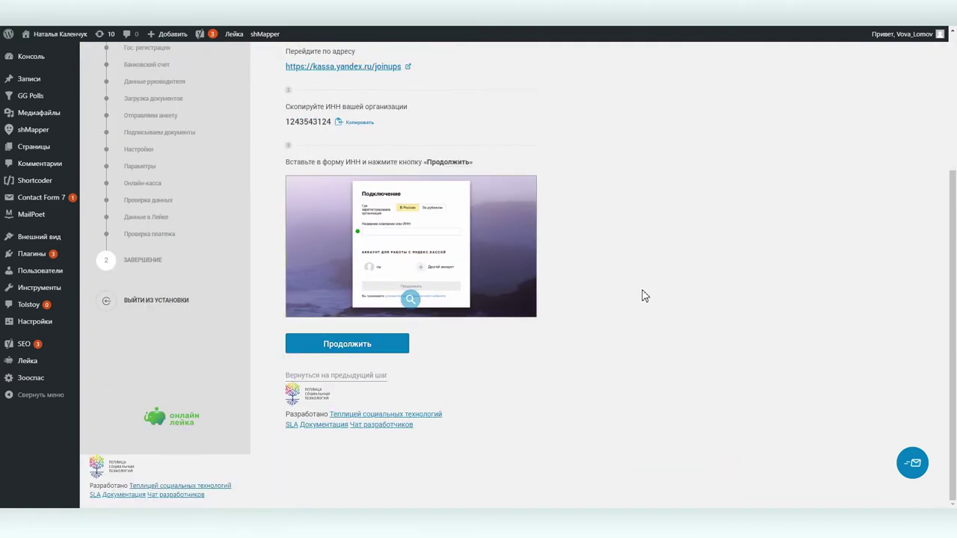
pyautogui.click(348, 67)
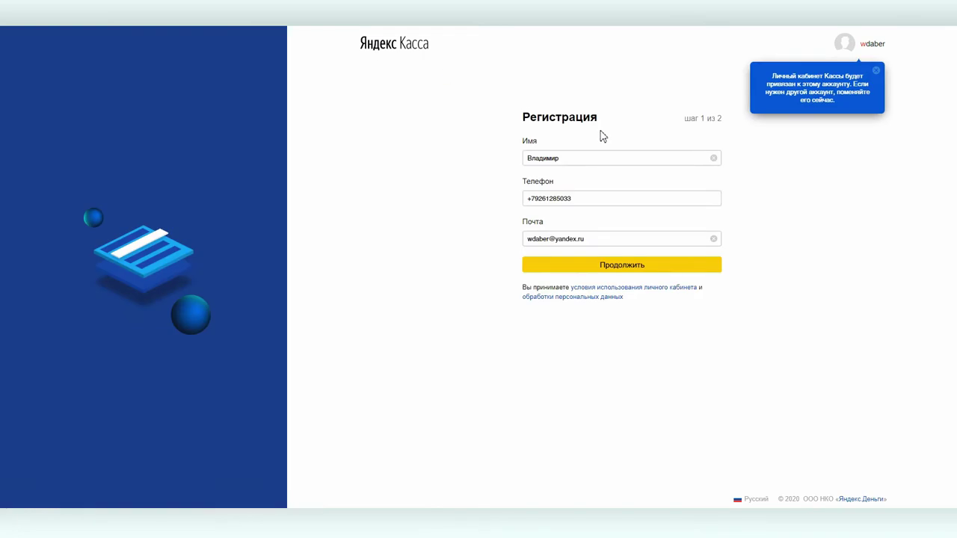
pyautogui.click(589, 269)
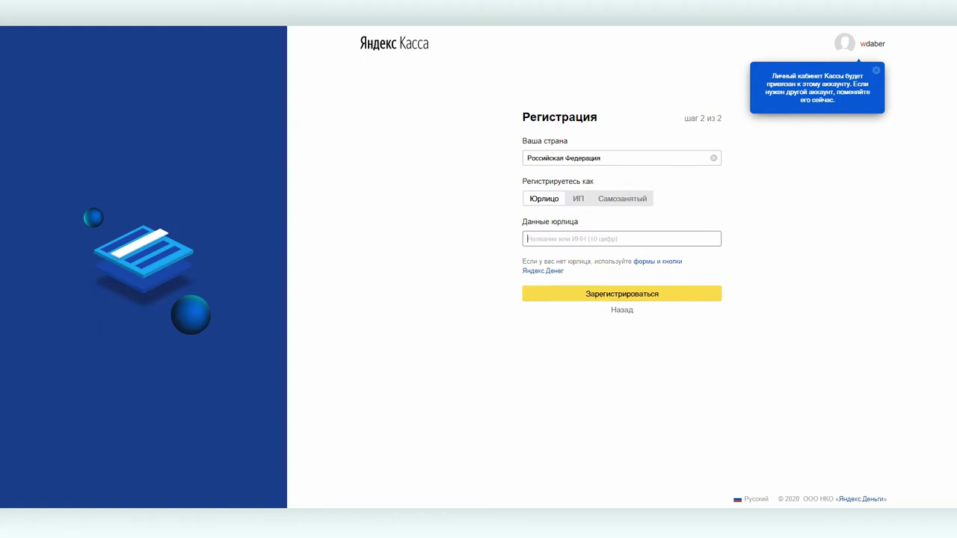
# - Copy the organization's ИНН from the Leyka wizard and paste it into Данные юрлица on the Яндекс.Касса registration form
pyautogui.hotkey('ctrl', 'Tab')
pyautogui.click(362, 325)
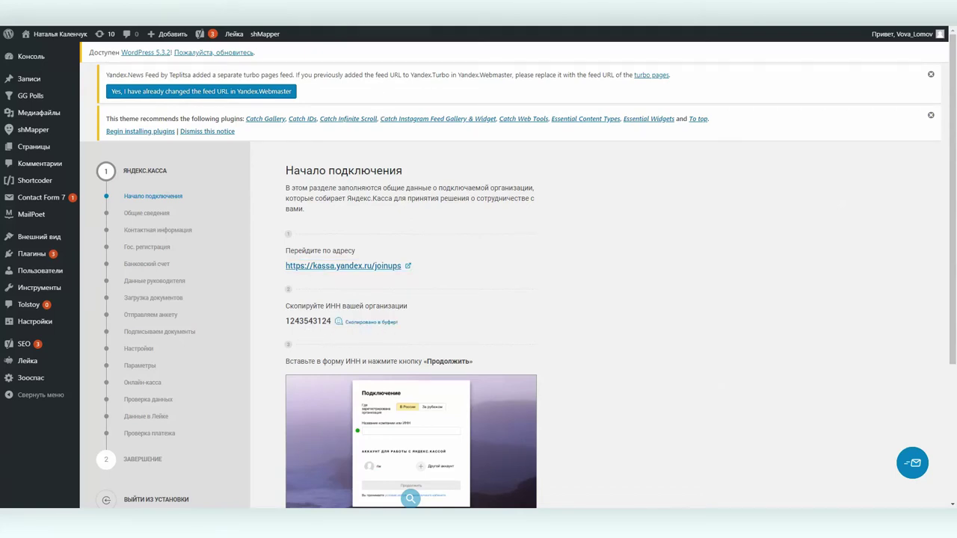
pyautogui.hotkey('ctrl', 'Tab')
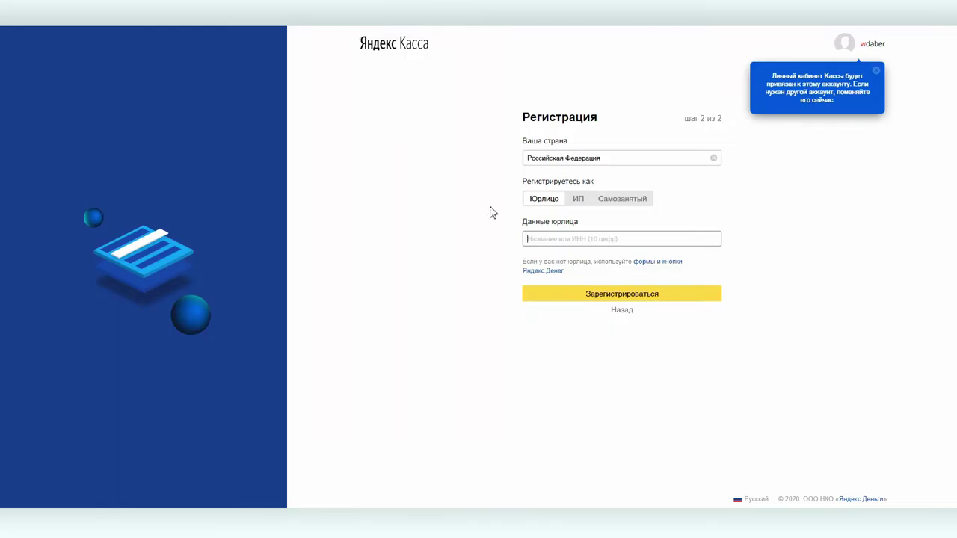
pyautogui.click(569, 239)
pyautogui.hotkey('ctrl', 'v')
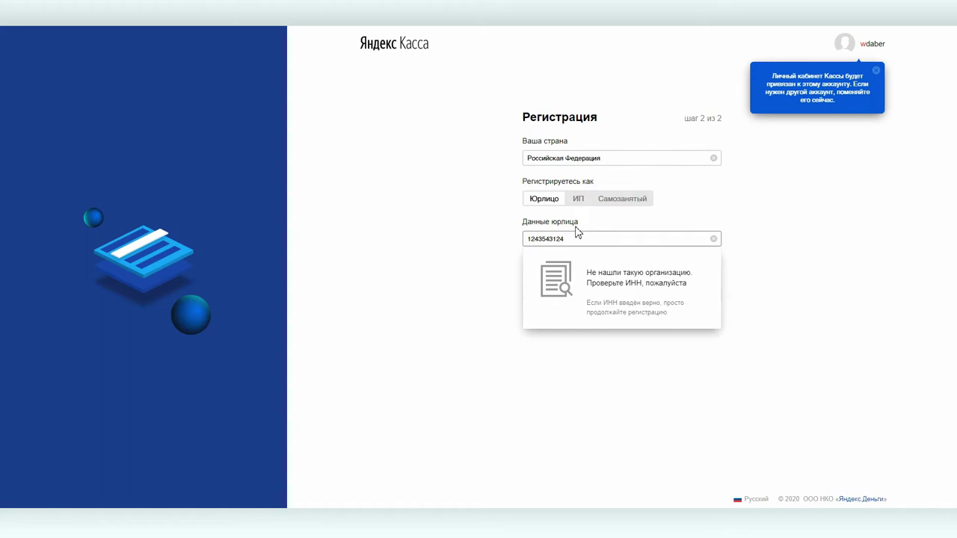
# - Clear the Данные юрлица field and paste the organization's ИНН into it again
pyautogui.doubleClick(605, 239)
pyautogui.hotkey('ctrl', 'c')
pyautogui.press('BackSpace')
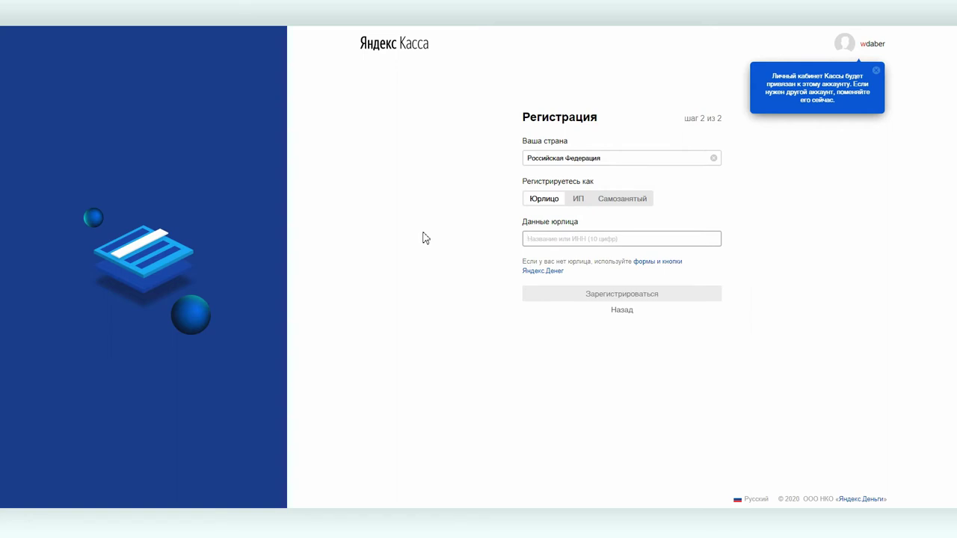
pyautogui.hotkey('ctrl', 'v')
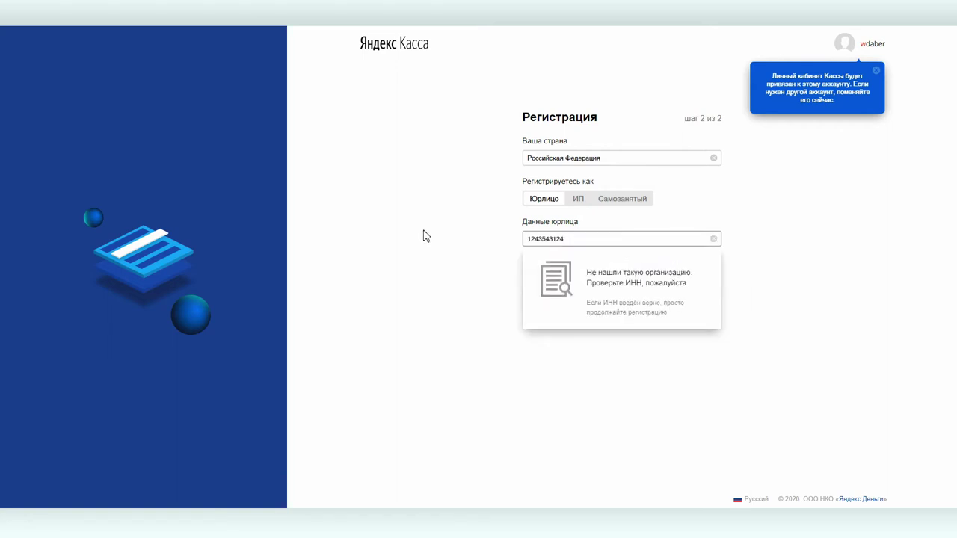
pyautogui.click(785, 251)
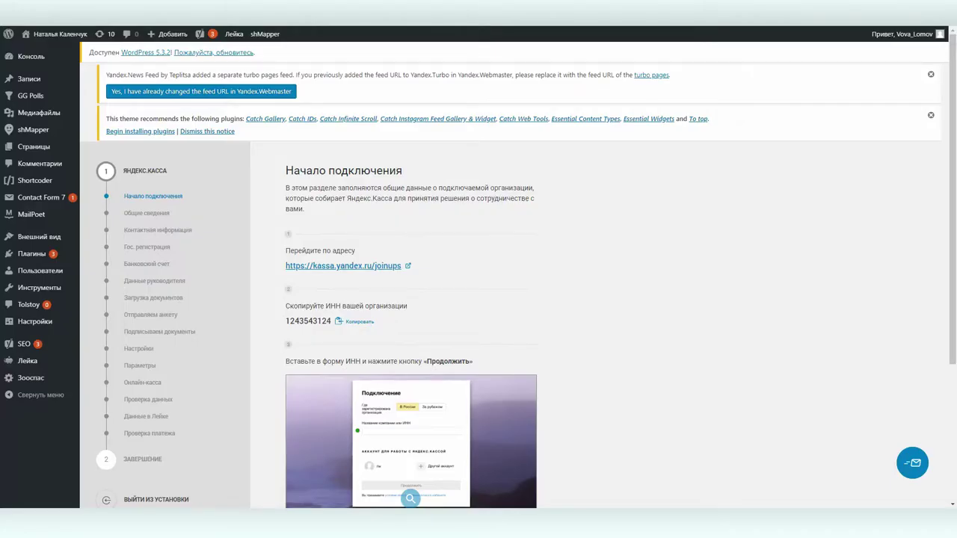
# - Return to the Leyka wizard and advance through its instruction pages to the Данные в Лейке section
pyautogui.scroll(-5, 624, 254)
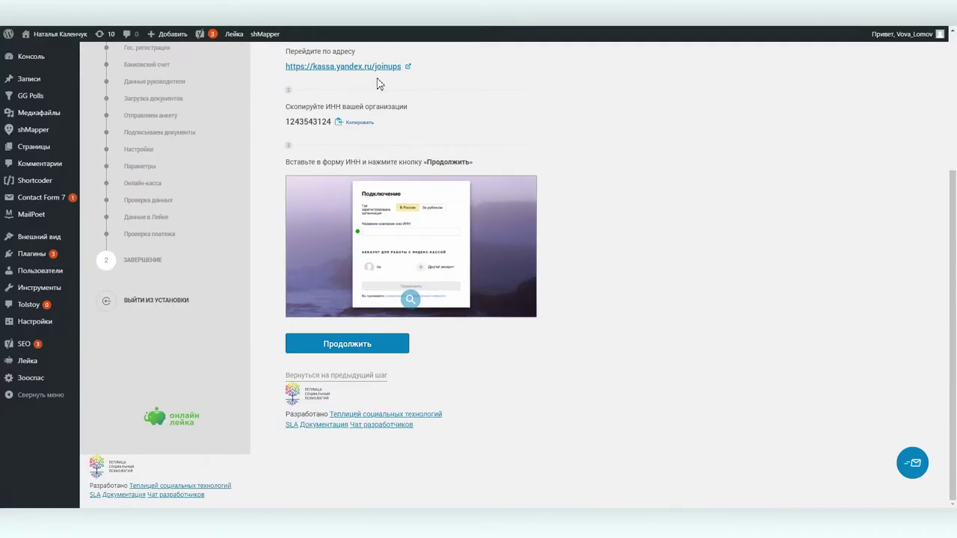
pyautogui.click(366, 349)
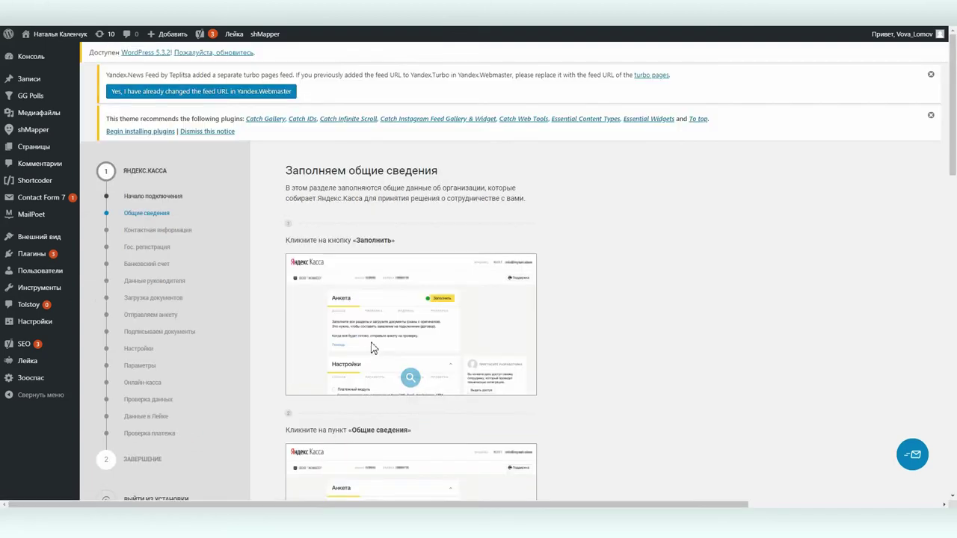
pyautogui.scroll(-2, 625, 230)
pyautogui.scroll(-3, 624, 229)
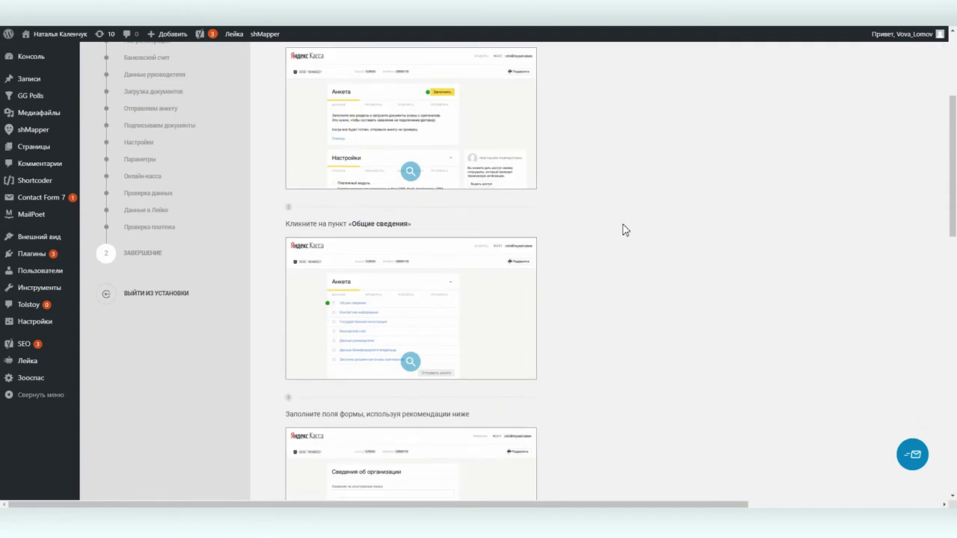
pyautogui.scroll(-10, 625, 229)
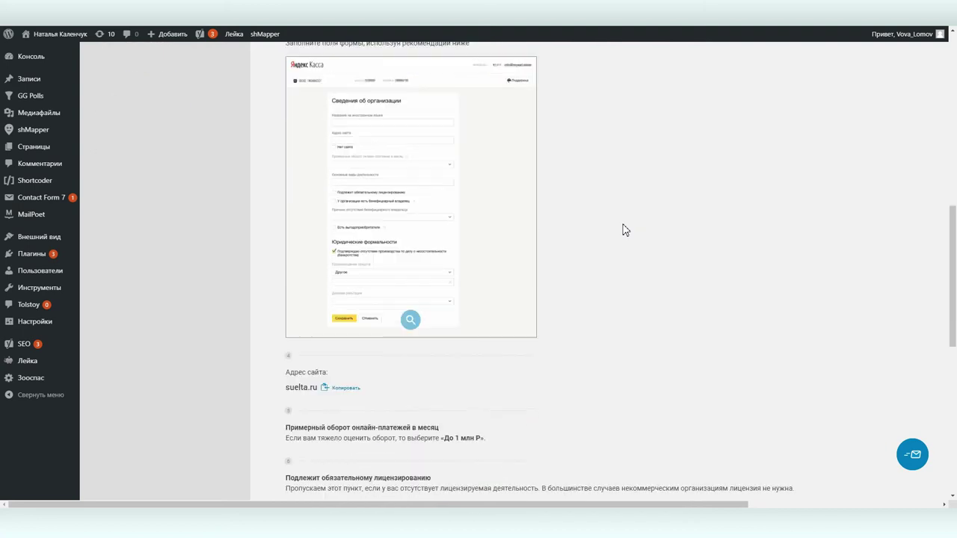
pyautogui.click(367, 453)
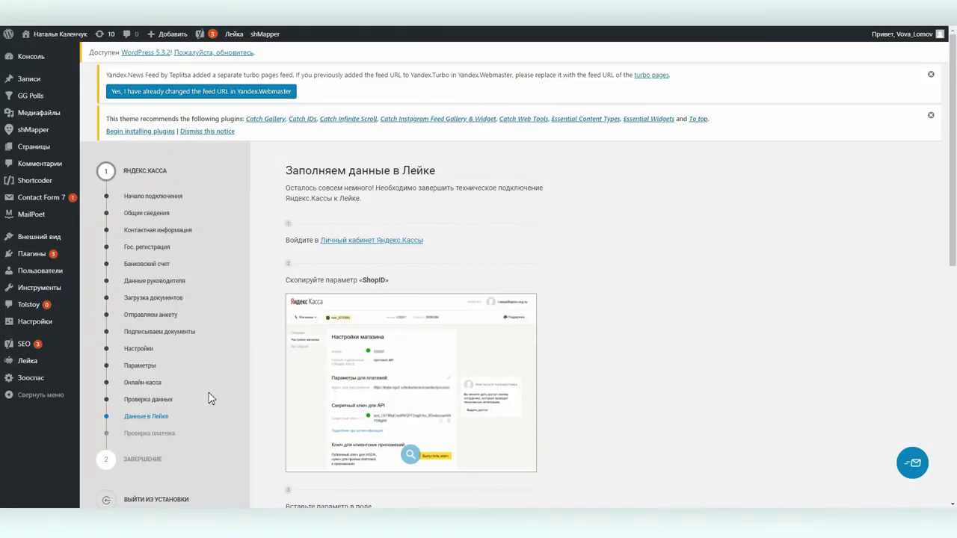
# - Exit the step-by-step setup and examine the shopID and API secret key fields in the Яндекс.Касса operator settings
pyautogui.scroll(-2, 209, 399)
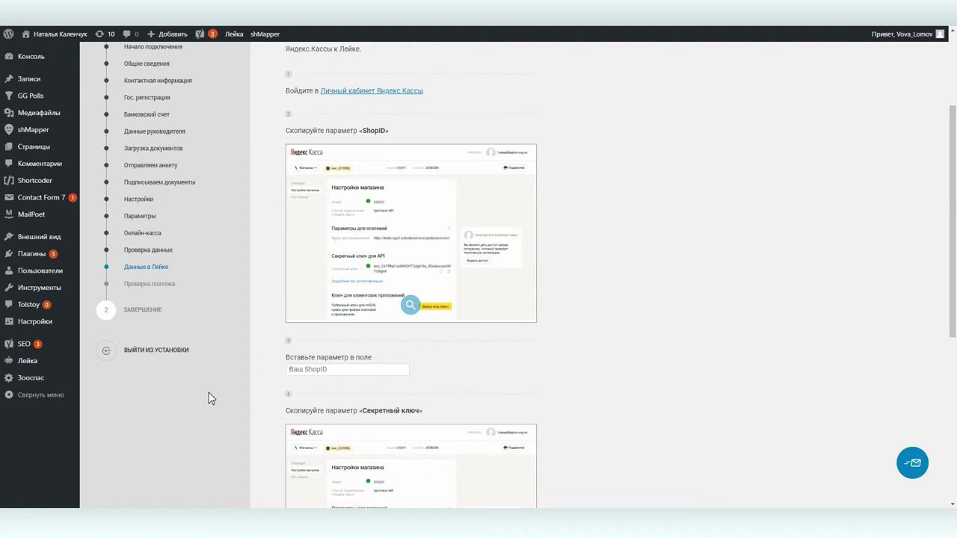
pyautogui.click(161, 351)
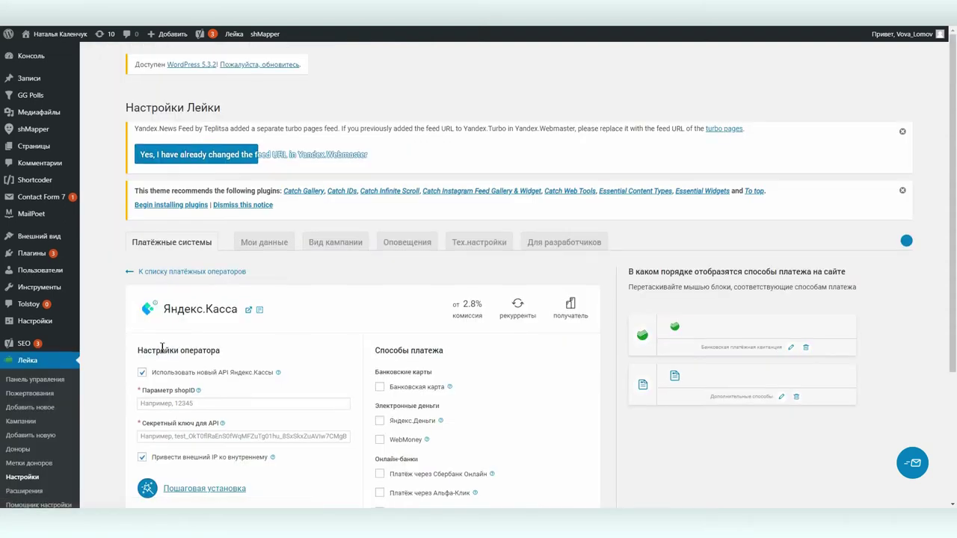
pyautogui.scroll(-2, 162, 352)
pyautogui.click(152, 254)
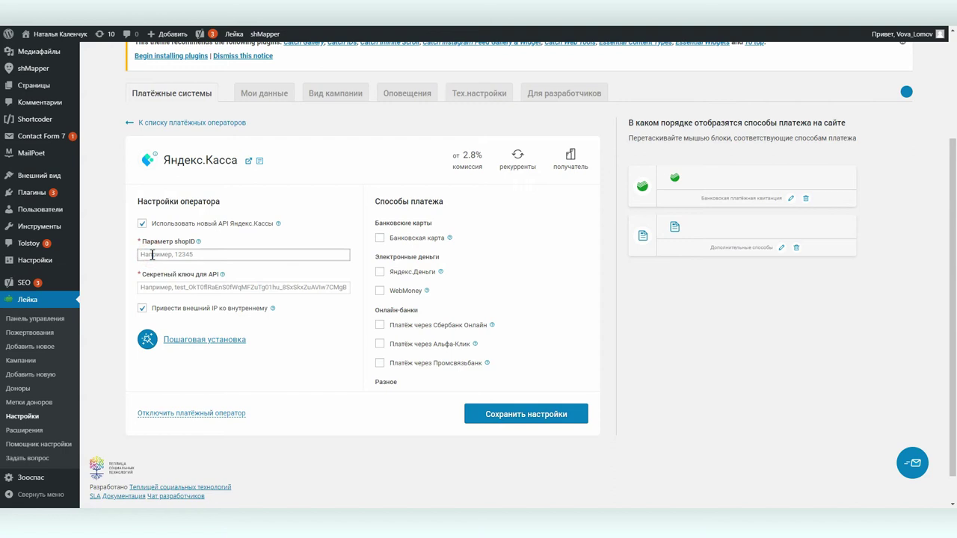
pyautogui.click(157, 283)
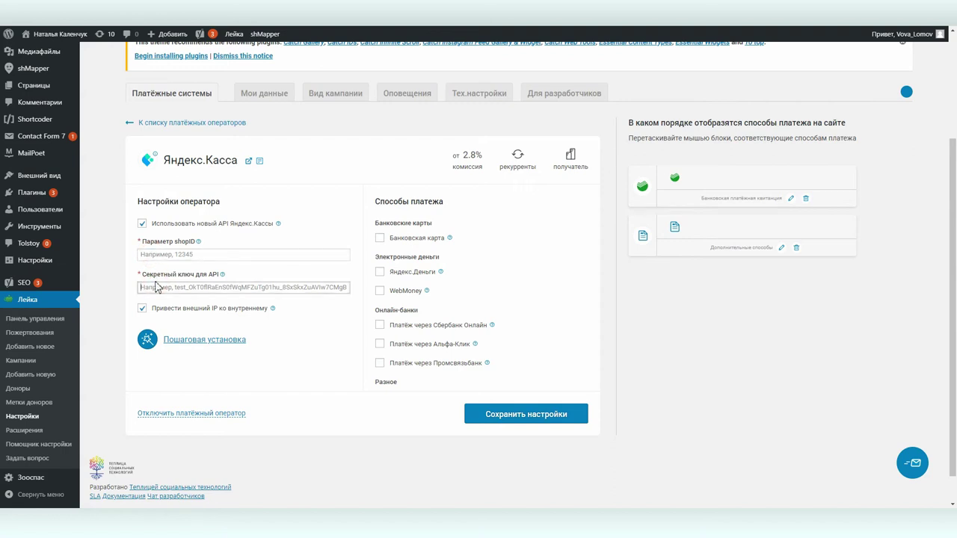
# - Go back to the payment operator list and resume the Яндекс.Касса setup at its ShopID field
pyautogui.click(179, 122)
pyautogui.scroll(-3, 322, 293)
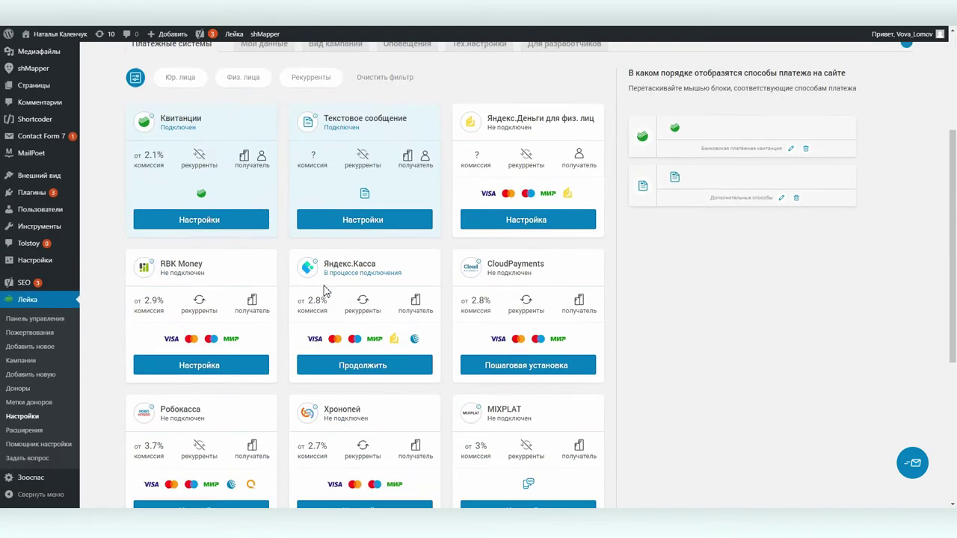
pyautogui.click(351, 364)
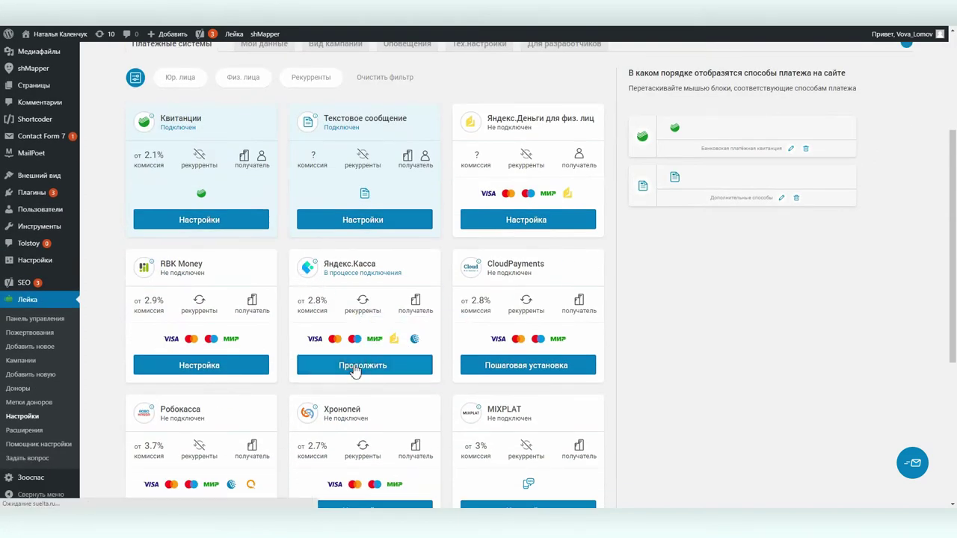
pyautogui.scroll(-2, 353, 369)
pyautogui.scroll(-2, 353, 369)
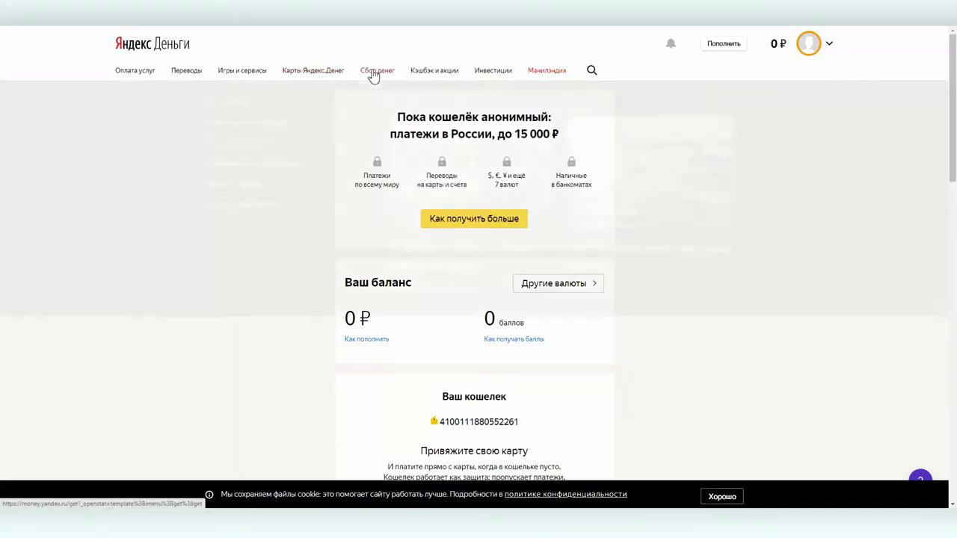
# - From Яндекс.Деньги, open Касса для бизнеса and sign in to the Яндекс.Касса account
pyautogui.moveTo(375, 72)
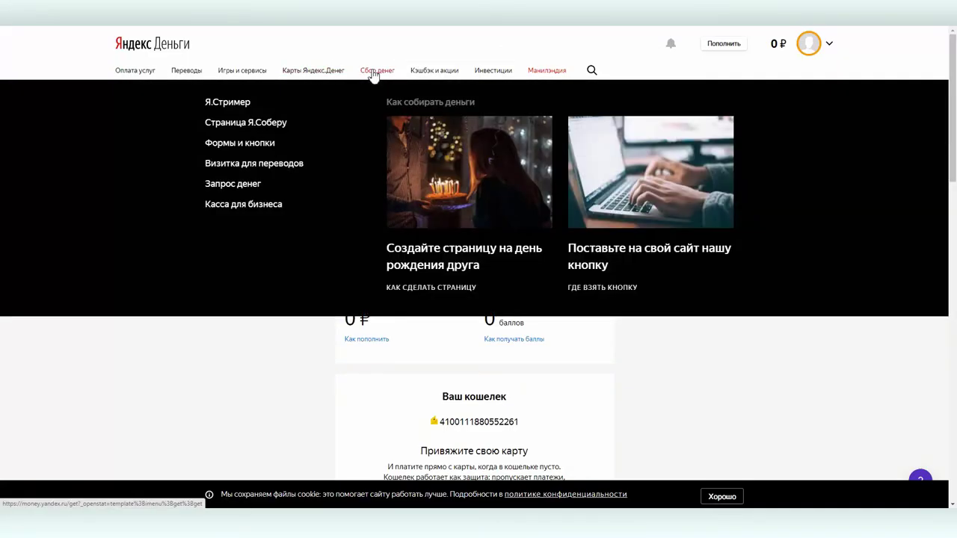
pyautogui.click(244, 210)
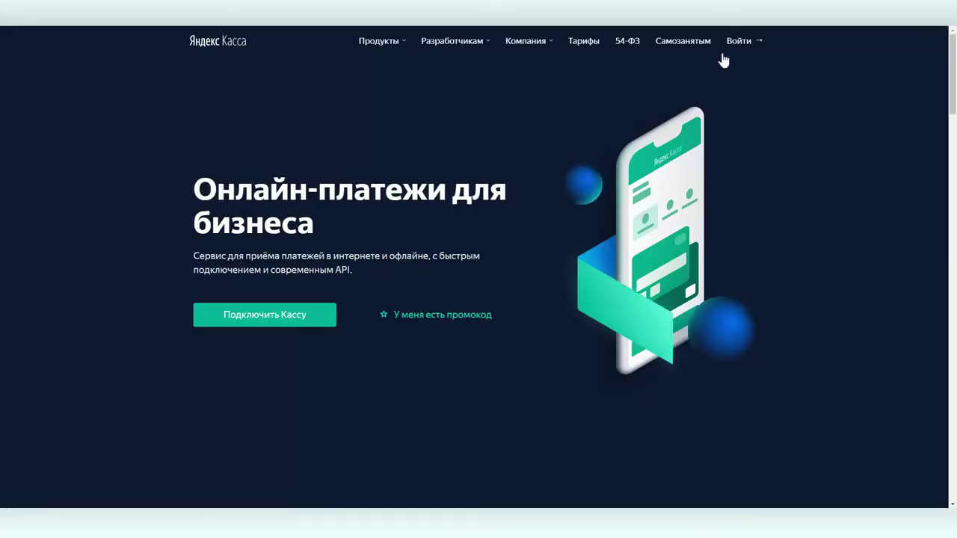
pyautogui.click(729, 44)
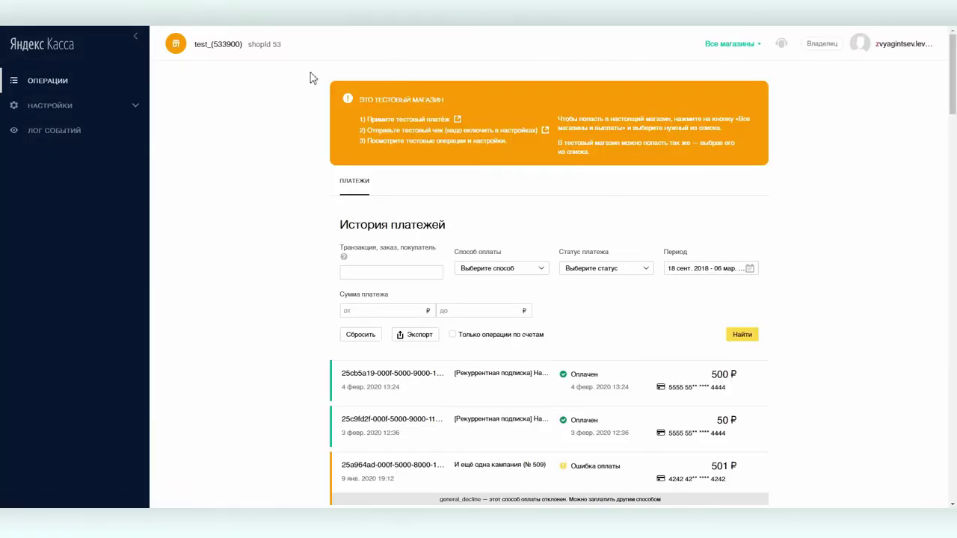
# - Switch to the Leyka wizard and enter the store's identifier in the ShopID field
pyautogui.hotkey('ctrl', 'Tab')
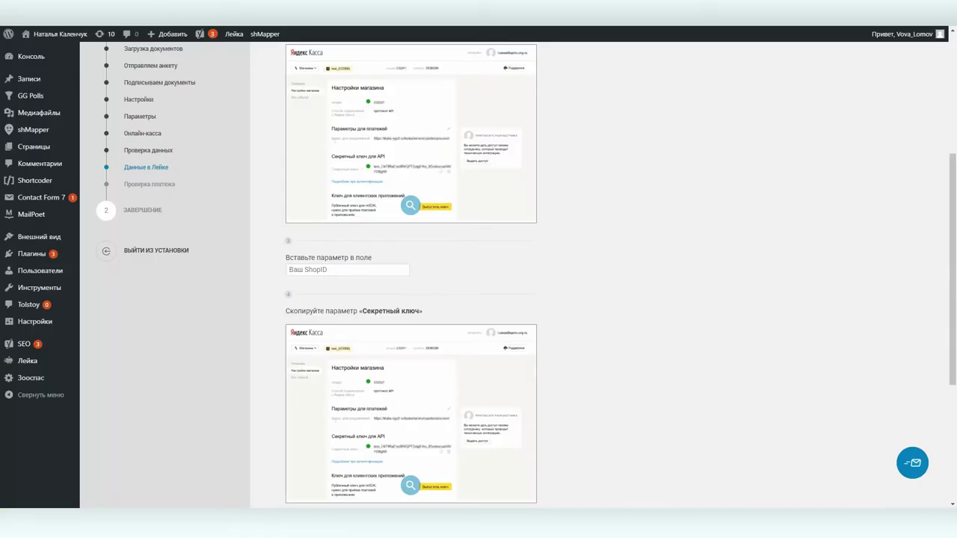
pyautogui.click(307, 269)
pyautogui.write('535')
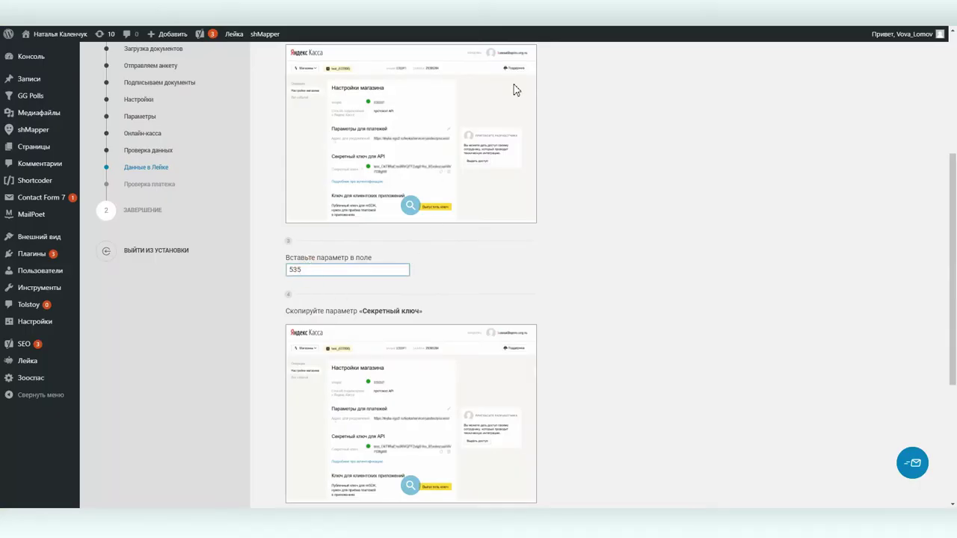
# - Switch to Яндекс.Касса, open the API keys settings and copy the store's secret key
pyautogui.hotkey('ctrl', 'Tab')
pyautogui.click(52, 105)
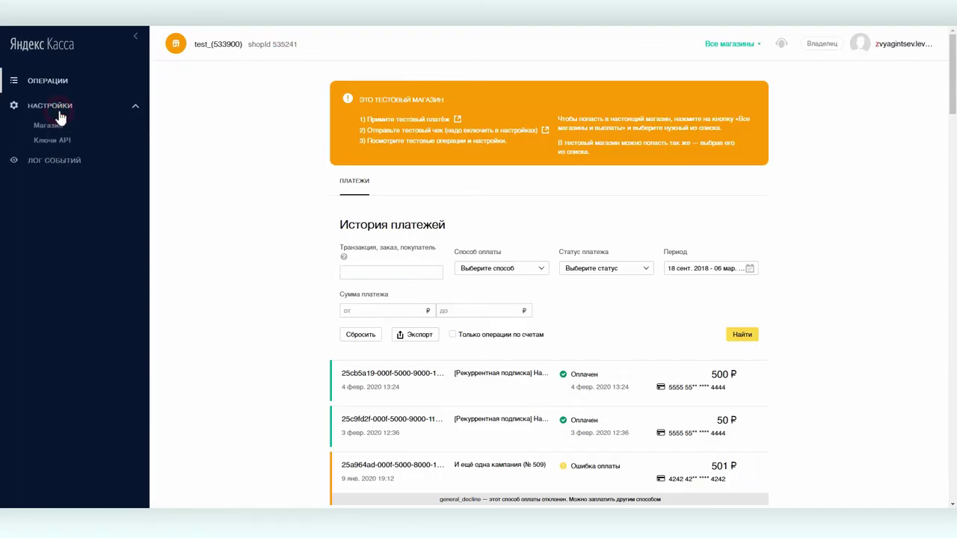
pyautogui.click(52, 140)
pyautogui.moveTo(486, 303); pyautogui.dragTo(455, 300)
pyautogui.keyDown('shift'); pyautogui.click(273, 301); pyautogui.keyUp('shift')
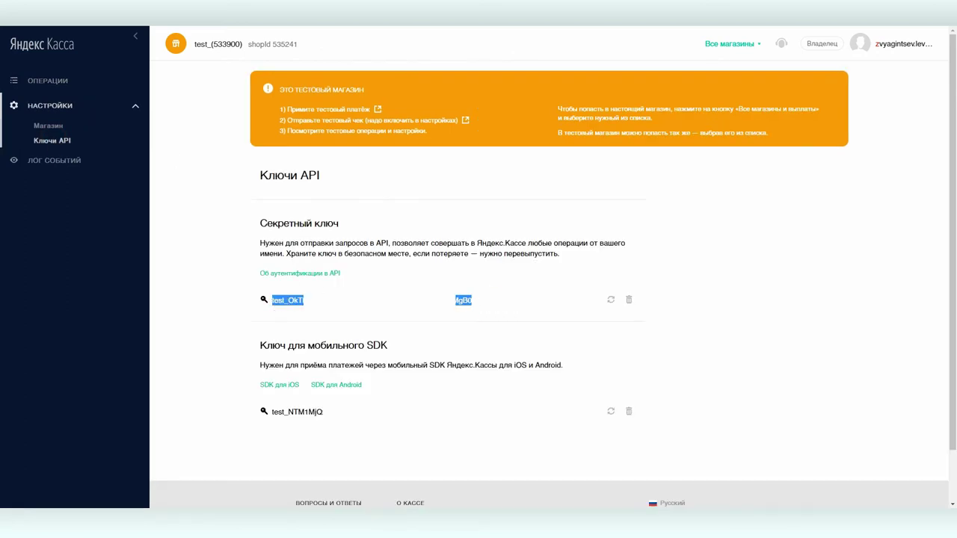
pyautogui.hotkey('ctrl', 'c')
# - Return to the Leyka wizard, paste the API secret key into the Секретный ключ parameter field and save
pyautogui.hotkey('ctrl', 'Tab')
pyautogui.scroll(-4, 683, 267)
pyautogui.click(371, 351)
pyautogui.hotkey('ctrl', 'v')
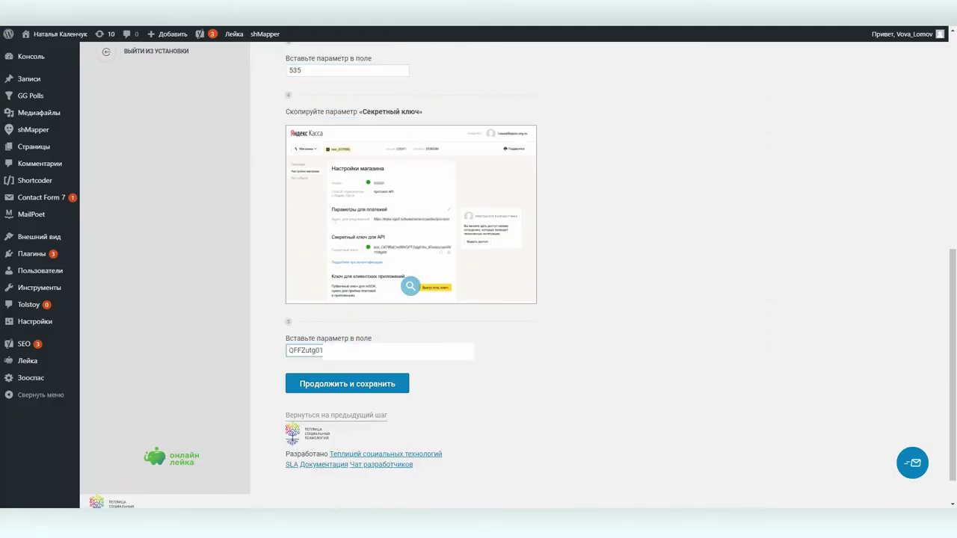
pyautogui.click(361, 386)
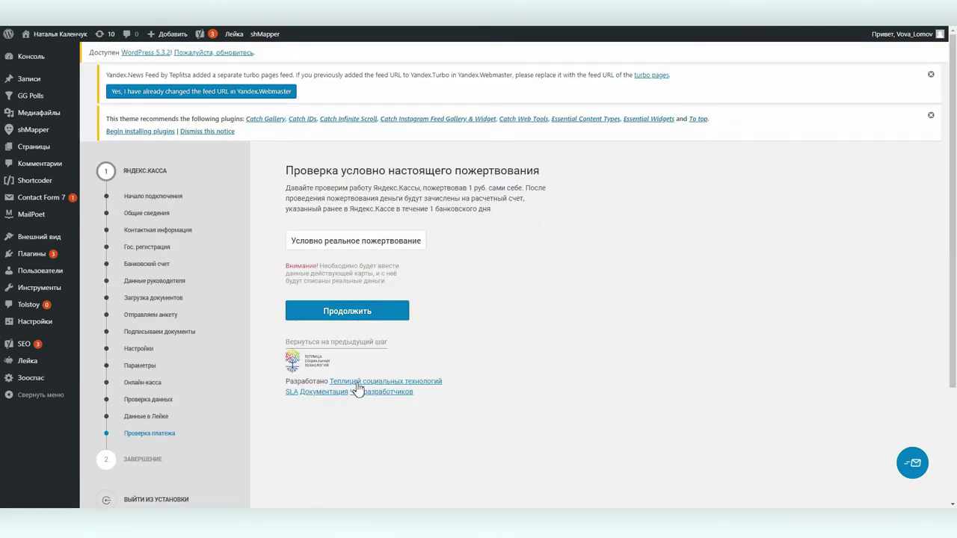
# - Start the conditionally real 1-ruble donation and submit the payment with the test card's number, expiry date and CVC
pyautogui.click(363, 313)
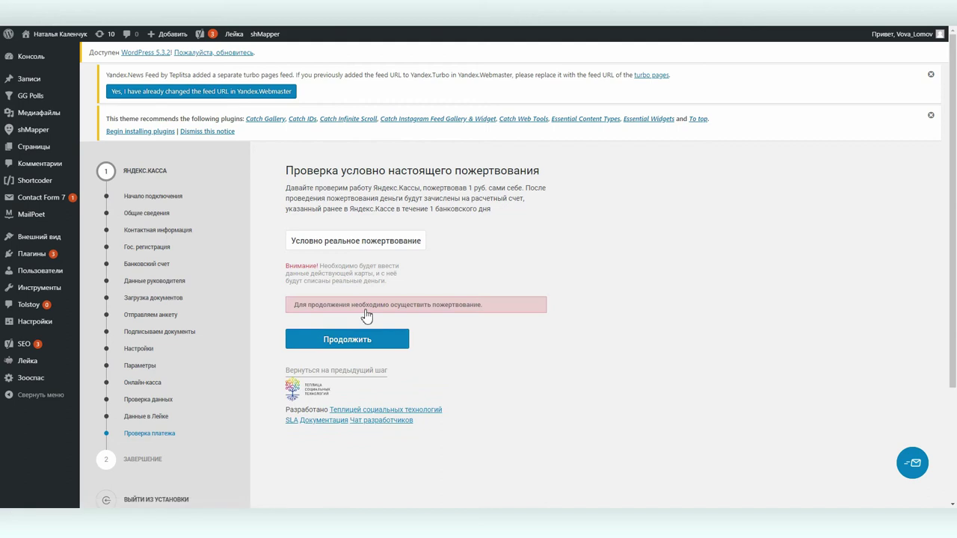
pyautogui.click(345, 247)
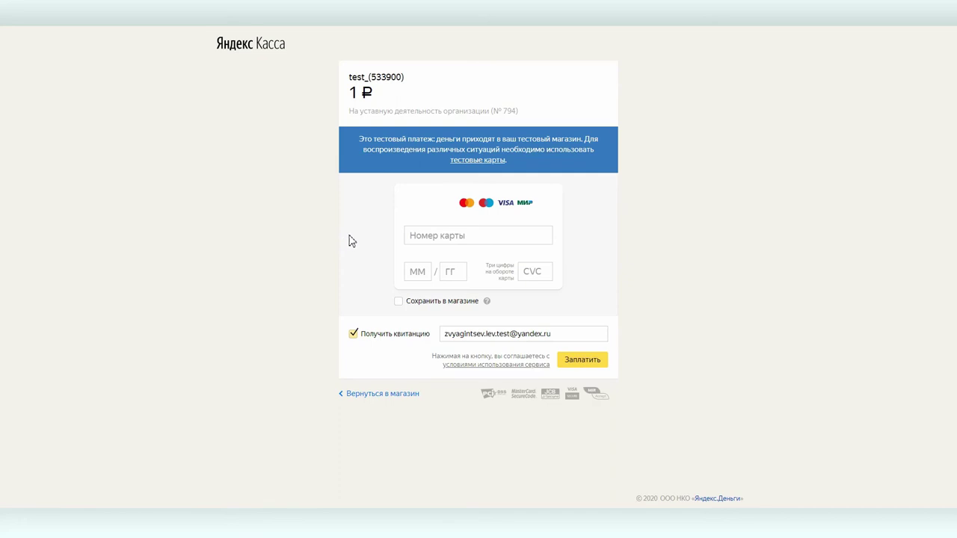
pyautogui.hotkey('ctrl', 'v')
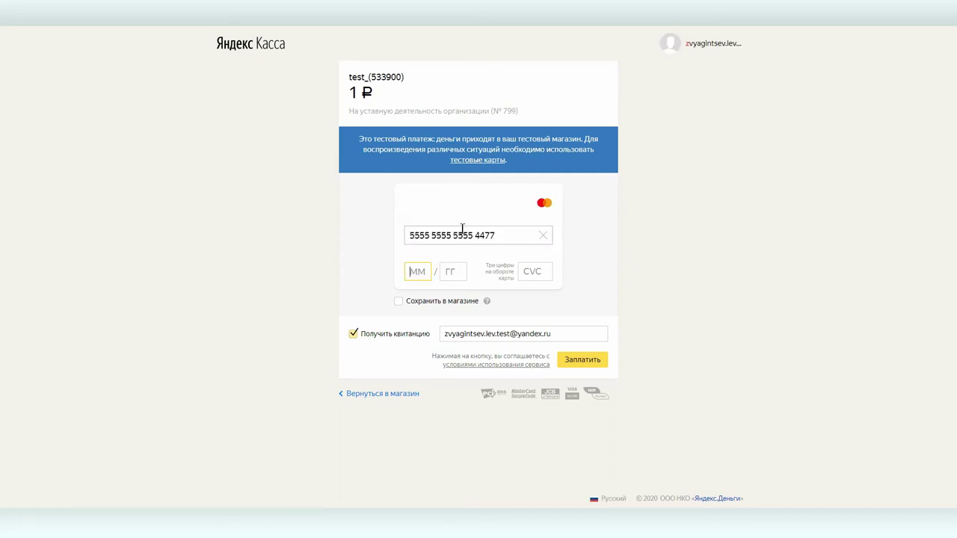
pyautogui.write('12')
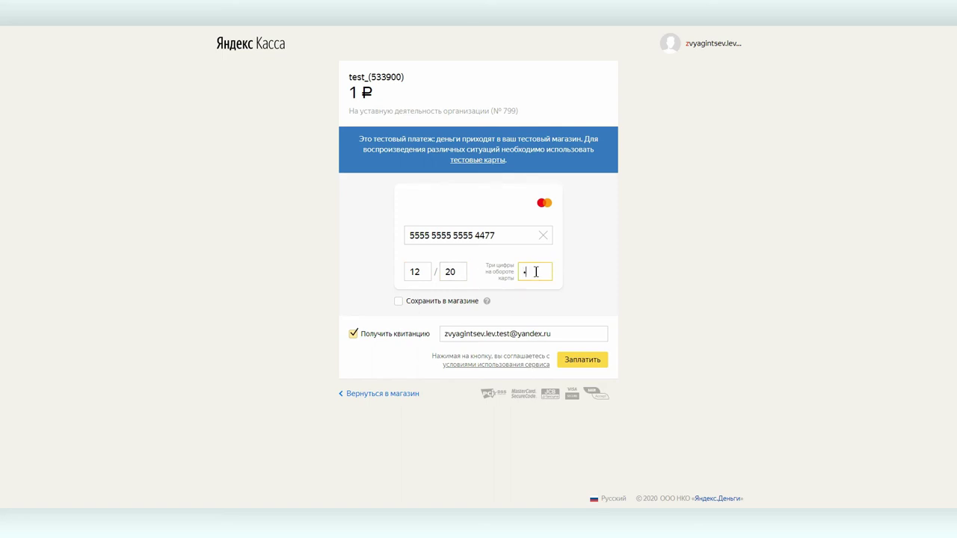
pyautogui.click(569, 364)
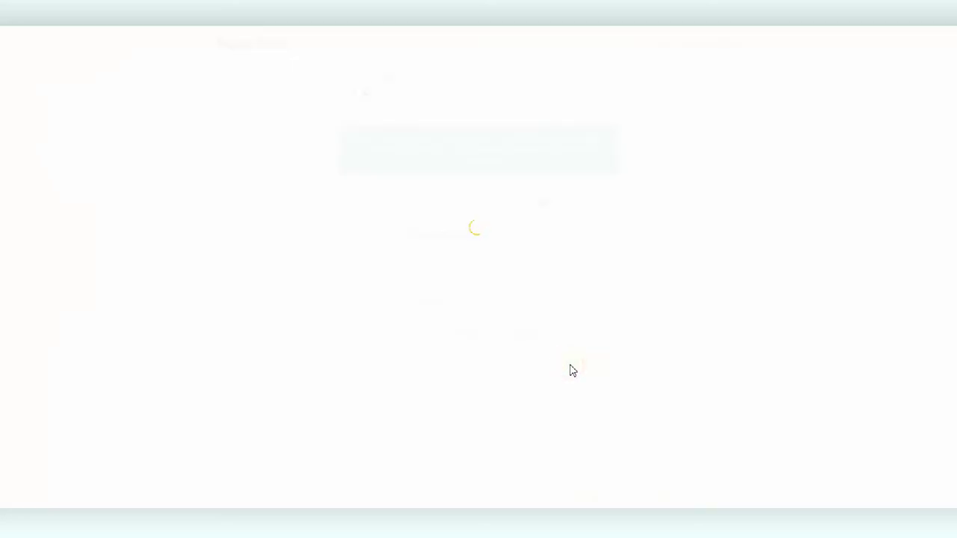
# - Enter the verification code in the card authentication form and confirm the payment
pyautogui.write('12')
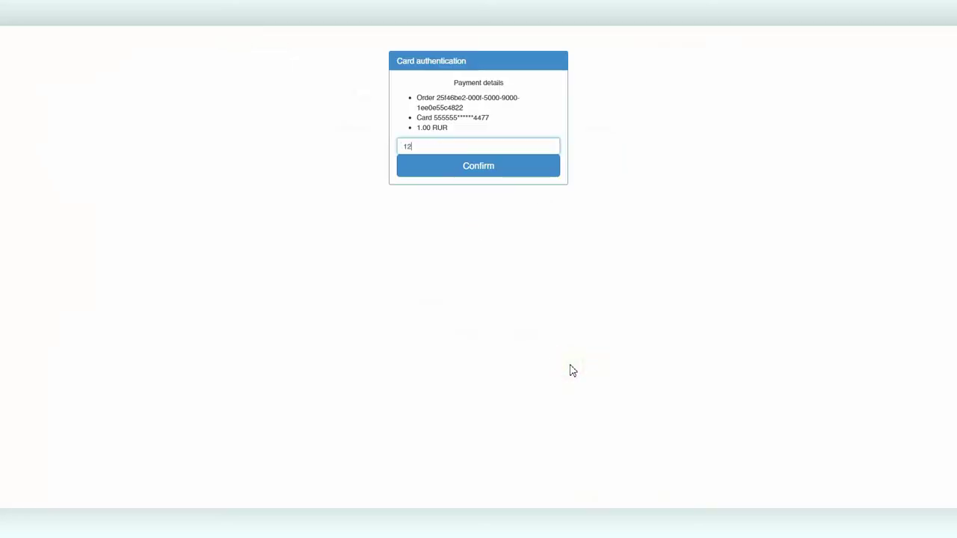
pyautogui.write('3')
pyautogui.click(499, 170)
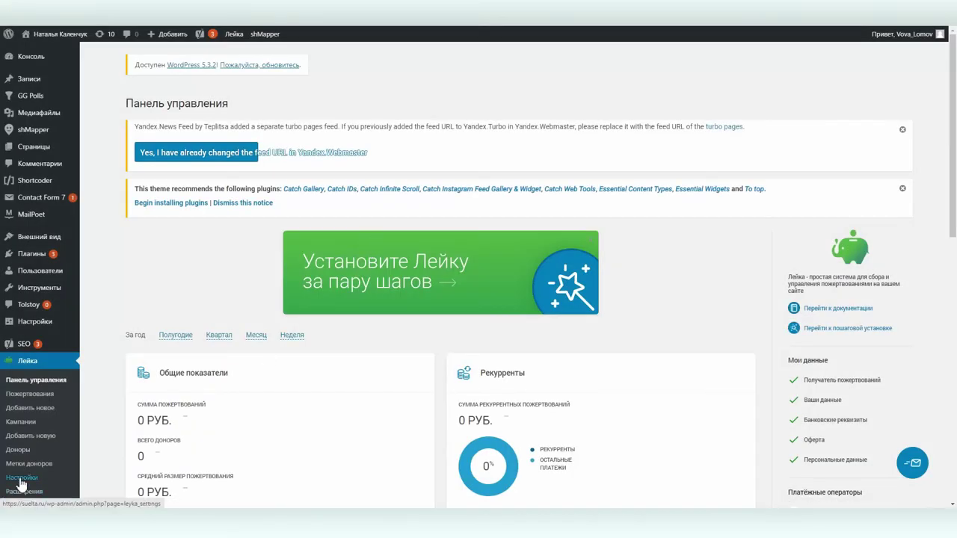
# - Open the Leyka settings and go to the Яндекс.Касса operator's settings
pyautogui.click(20, 478)
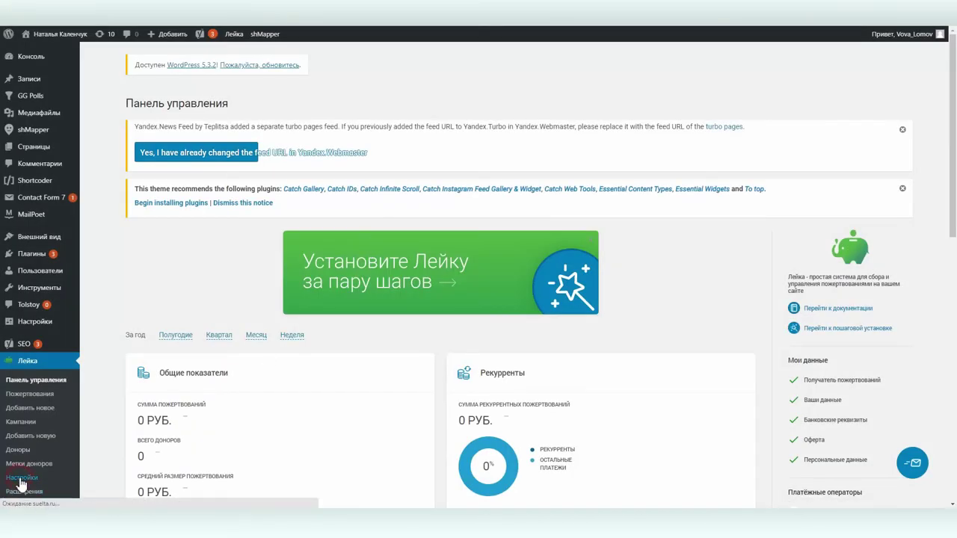
pyautogui.scroll(-4, 377, 351)
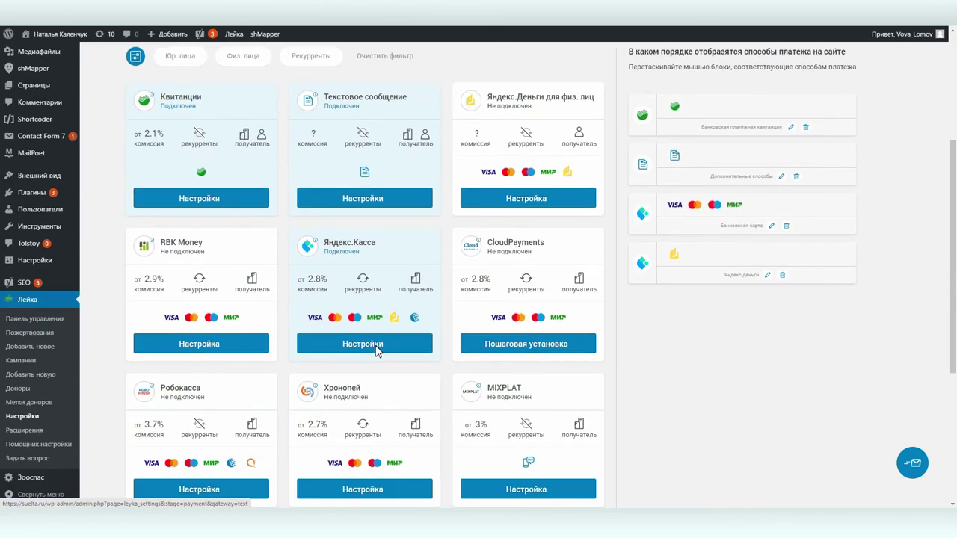
pyautogui.click(362, 318)
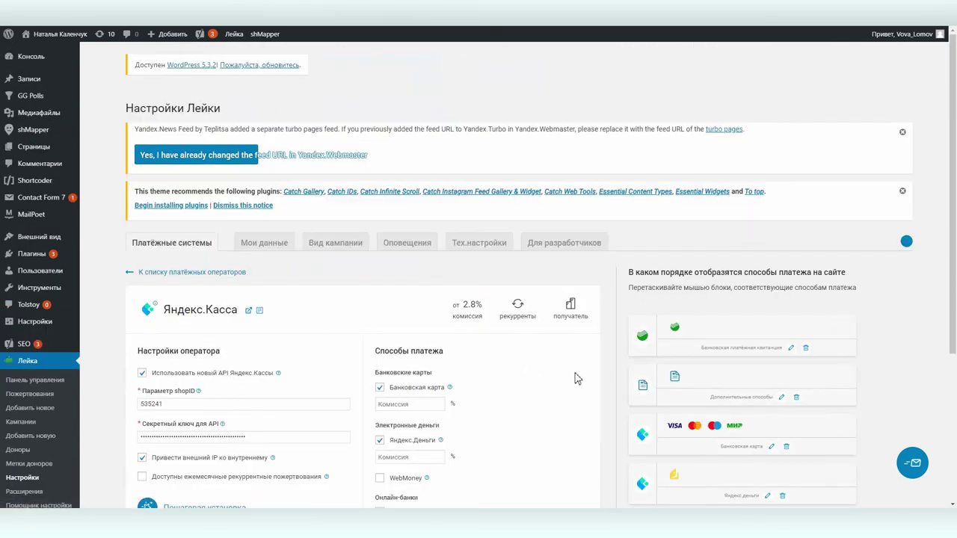
# - Enable the WebMoney and Сбербанк Онлайн payment methods for Яндекс.Касса and save the settings
pyautogui.scroll(-3, 568, 372)
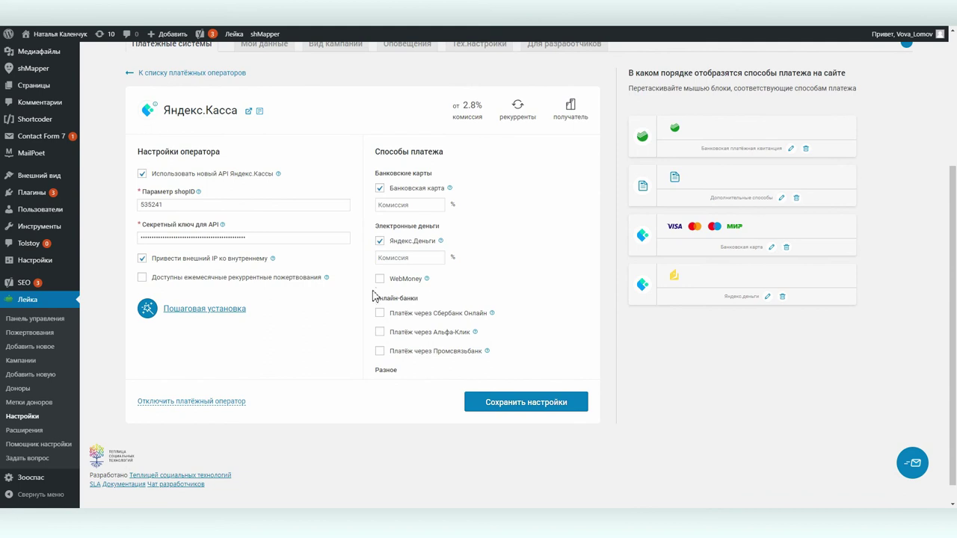
pyautogui.click(380, 278)
pyautogui.click(379, 332)
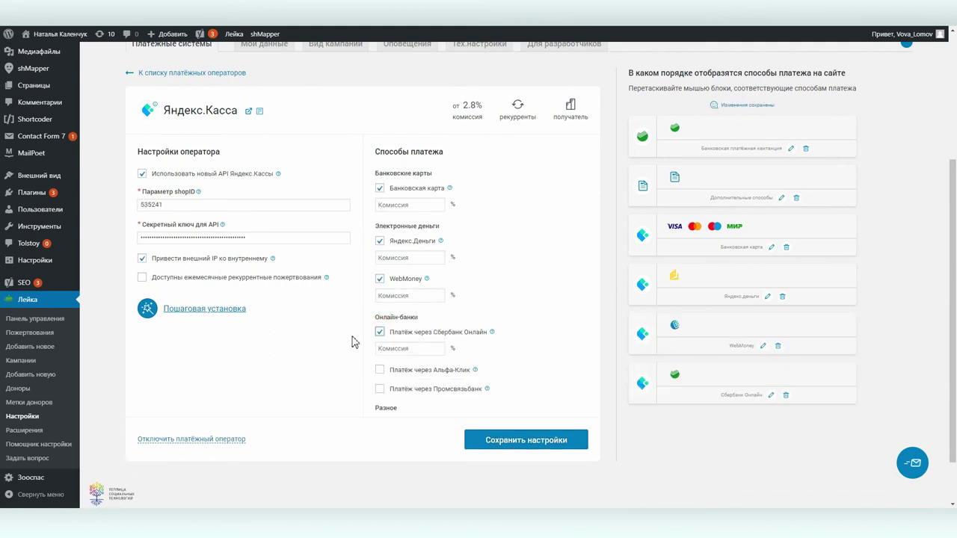
pyautogui.click(551, 440)
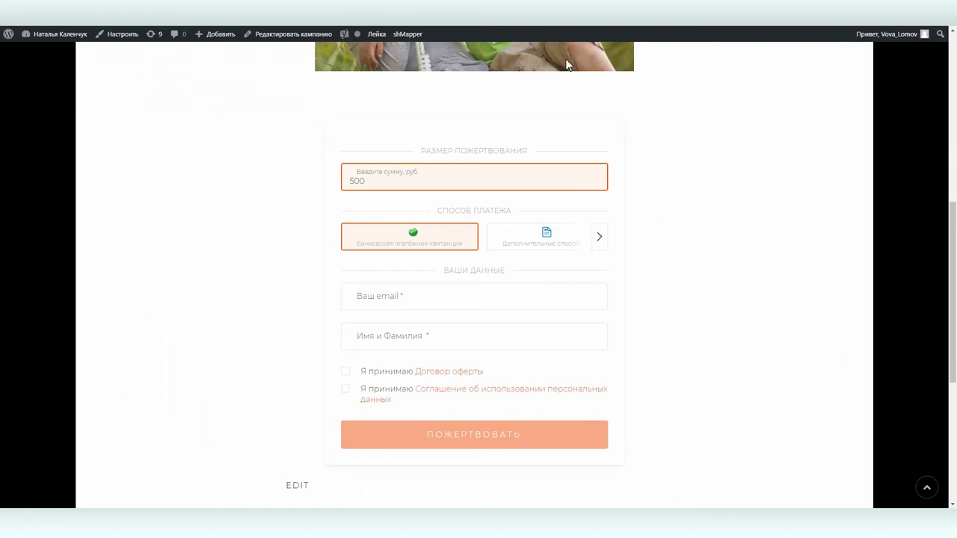
# - Browse through all payment methods offered on the campaign's donation form and return towards the first ones
pyautogui.scroll(4, 516, 278)
pyautogui.scroll(-2, 517, 280)
pyautogui.scroll(-3, 518, 281)
pyautogui.click(602, 187)
pyautogui.click(602, 186)
pyautogui.click(603, 187)
pyautogui.click(603, 187)
pyautogui.click(602, 186)
pyautogui.click(345, 187)
pyautogui.click(345, 186)
pyautogui.click(344, 187)
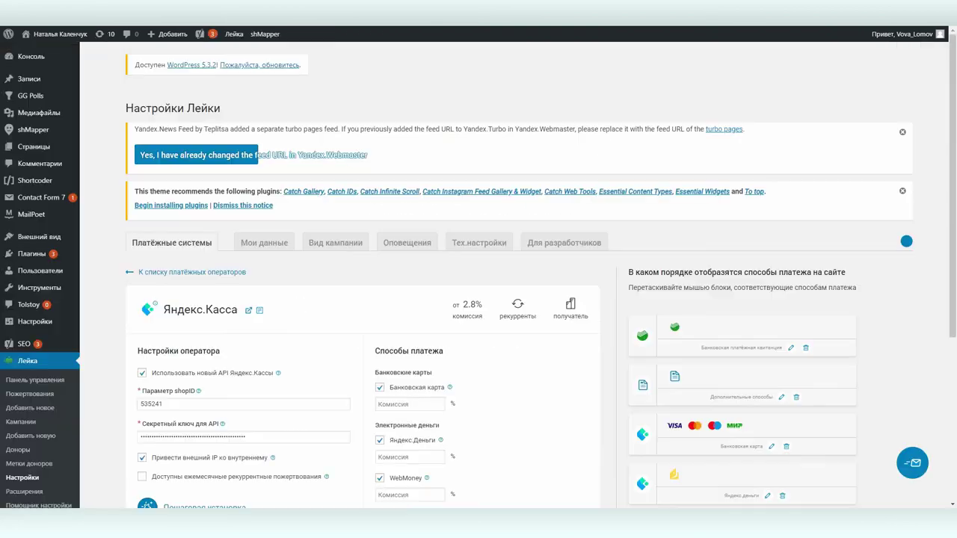
# - In the site's payment method order, move Банковская карта to first place and Яндекс.Деньги above Дополнительные способы
pyautogui.scroll(-5, 560, 346)
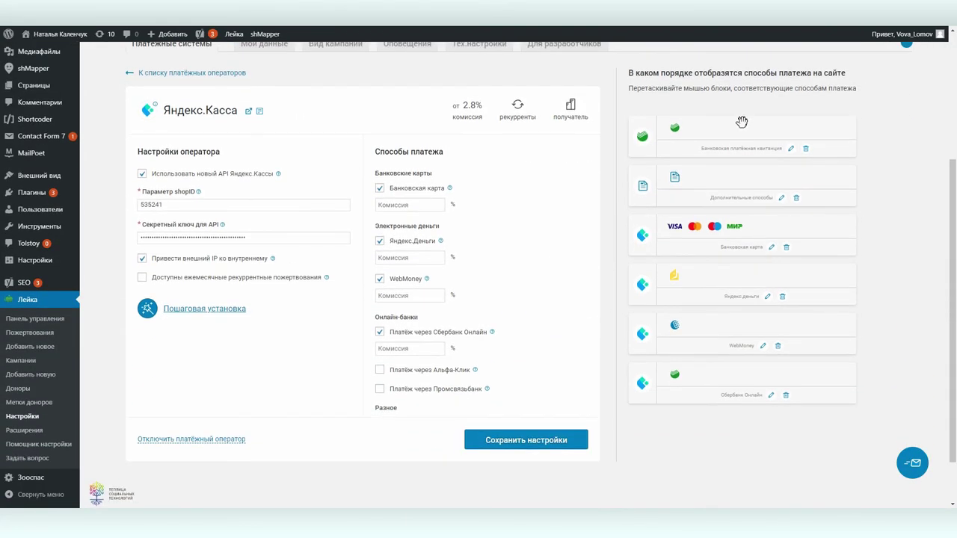
pyautogui.moveTo(697, 239); pyautogui.dragTo(696, 155)
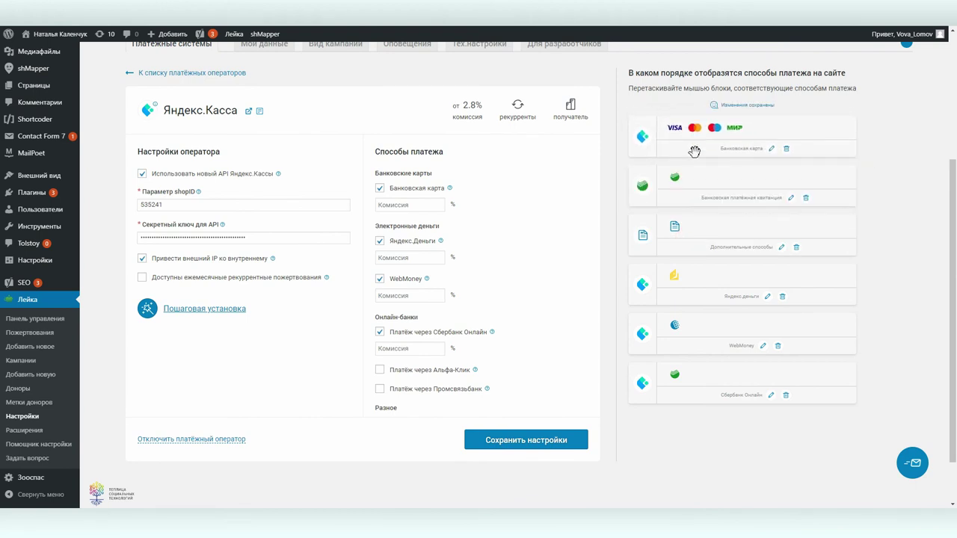
pyautogui.moveTo(700, 286); pyautogui.dragTo(725, 226)
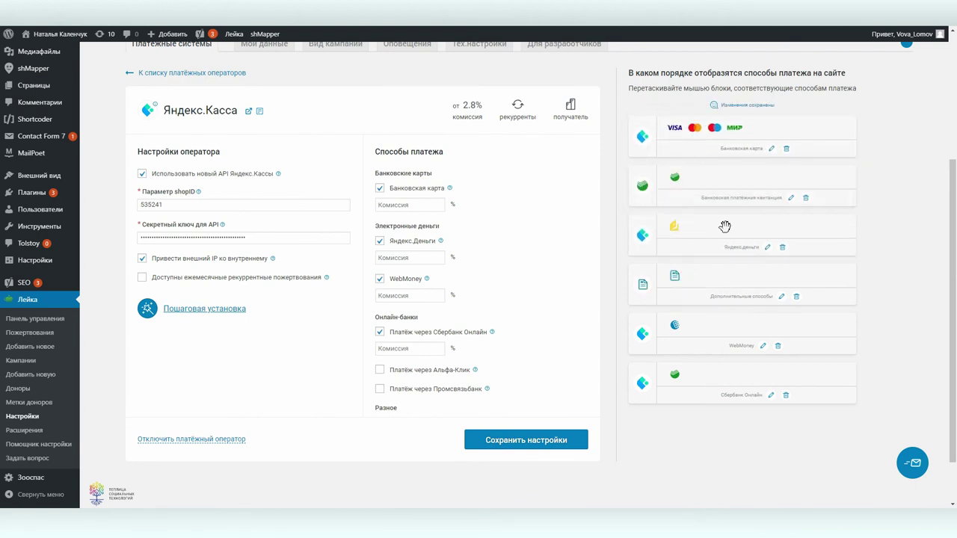